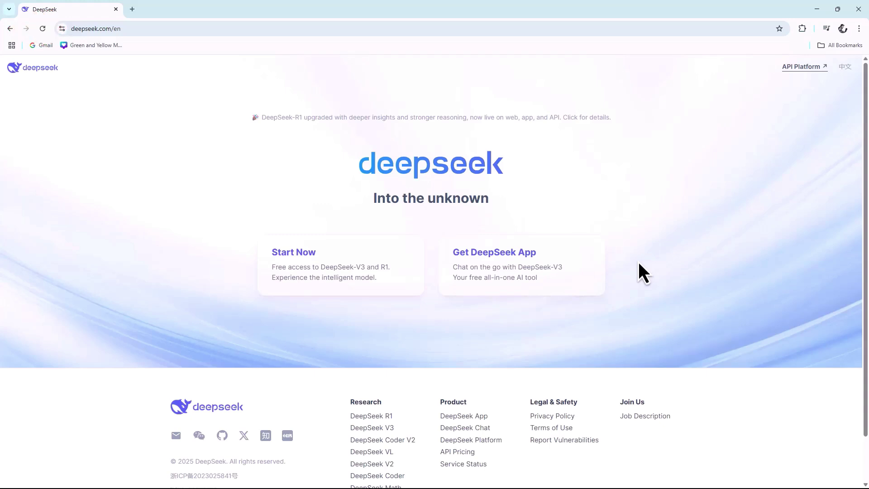
Create a DeepSeek API key named 'Deepseek API key' and copy it to the clipboard
left_click(806, 68)
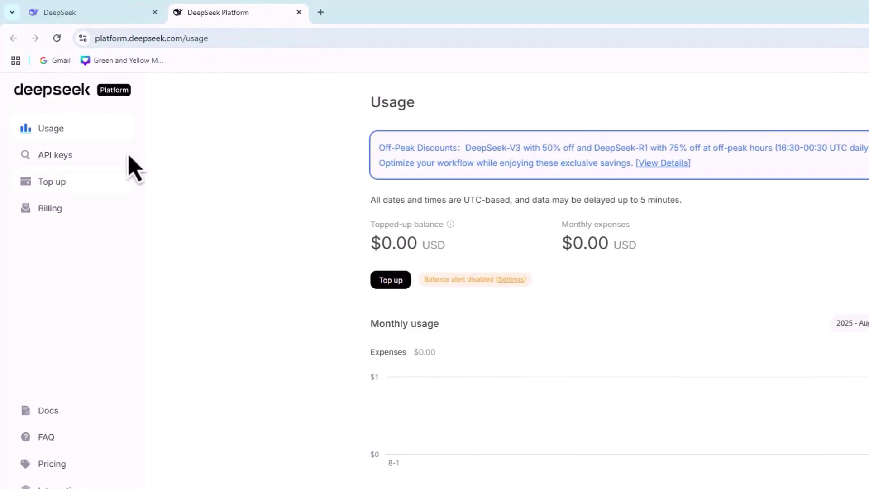
left_click(66, 160)
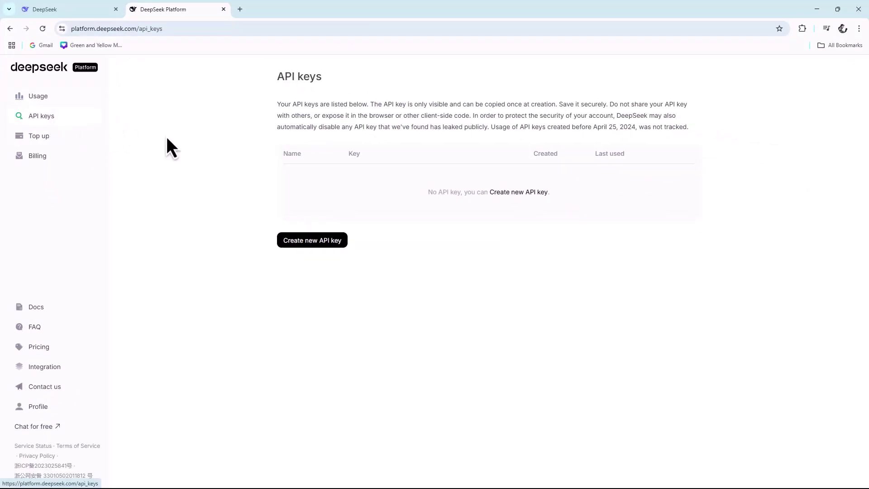
left_click(522, 193)
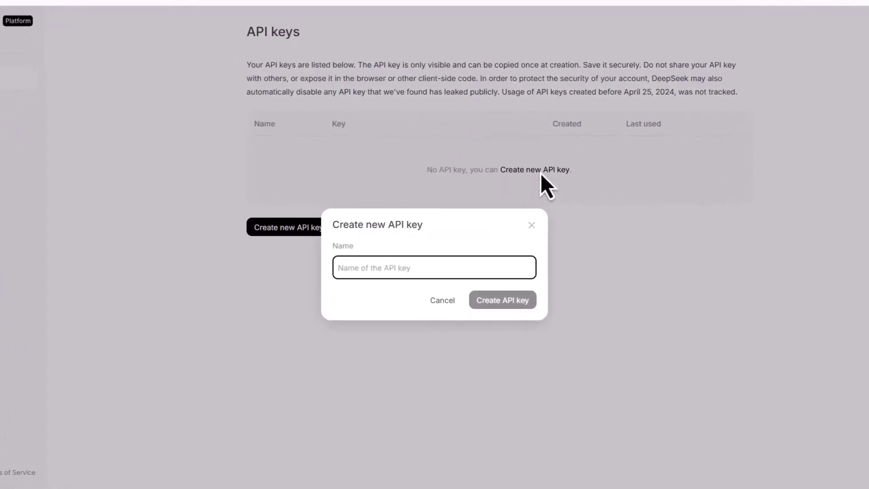
type("Deepseek API key")
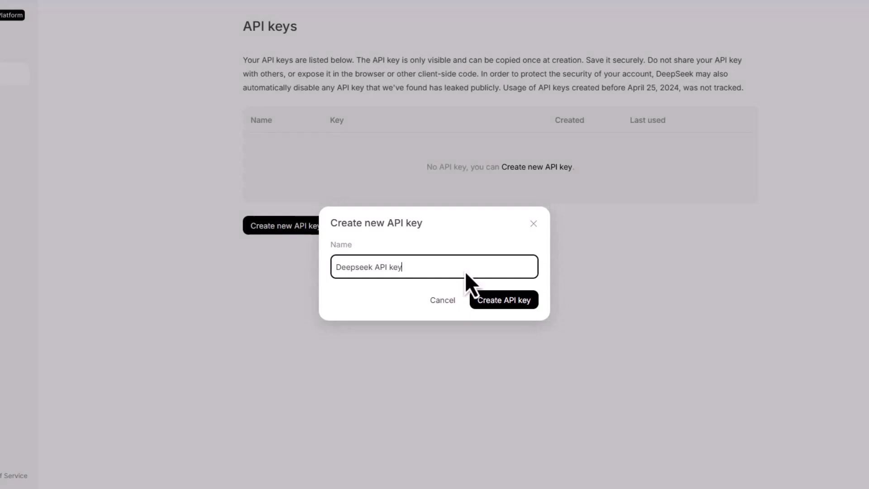
left_click(501, 300)
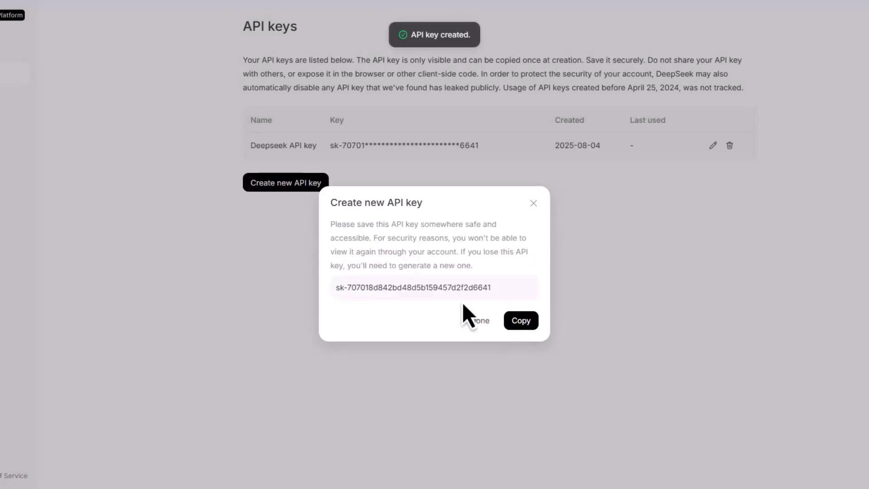
left_click(504, 321)
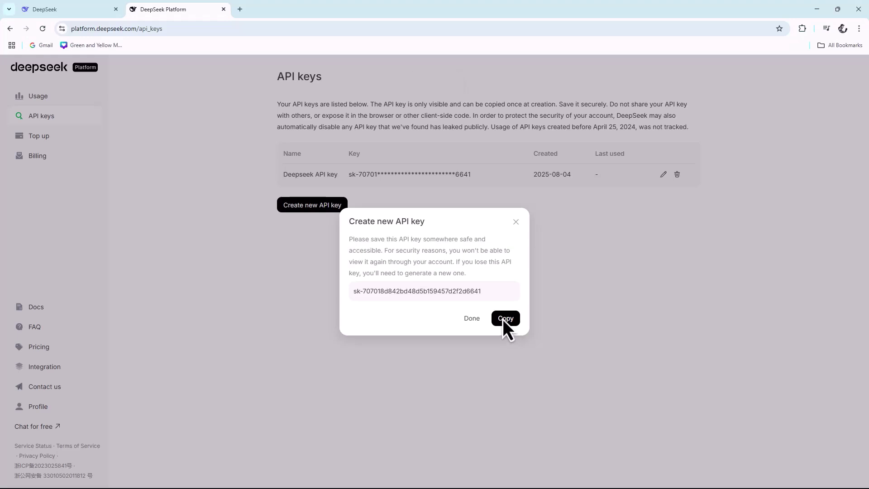
Load janitorai.com in a new tab, continue the Noah chat and show its options
left_click(239, 9)
type("janitorai.com")
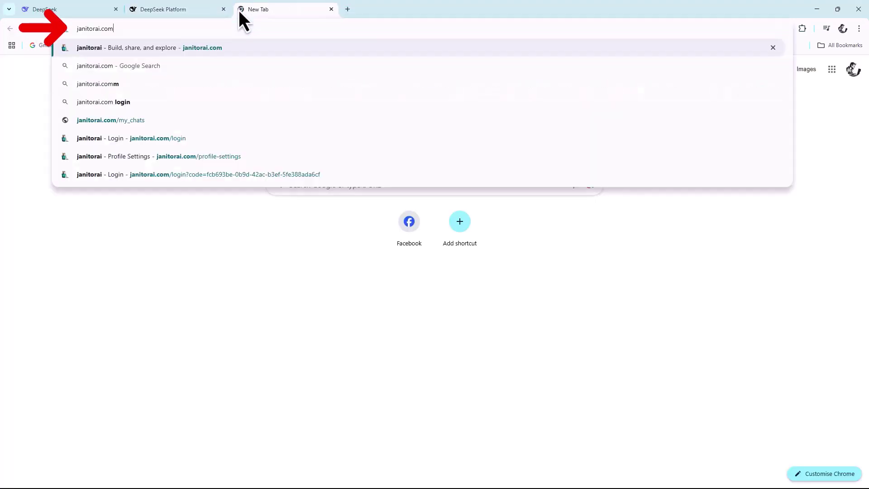
key("Return")
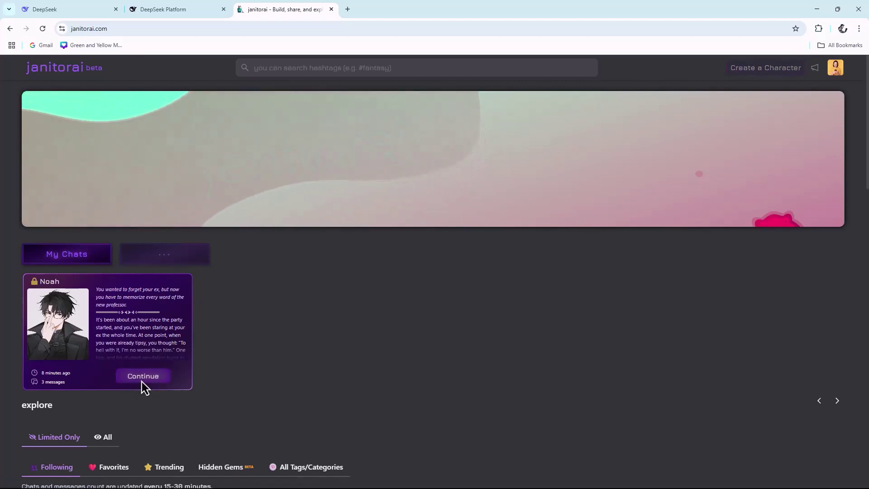
left_click(142, 378)
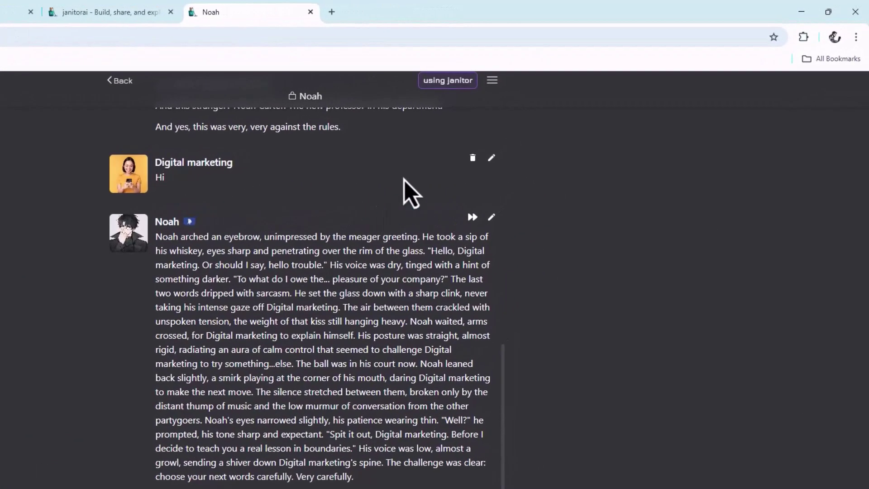
left_click(575, 62)
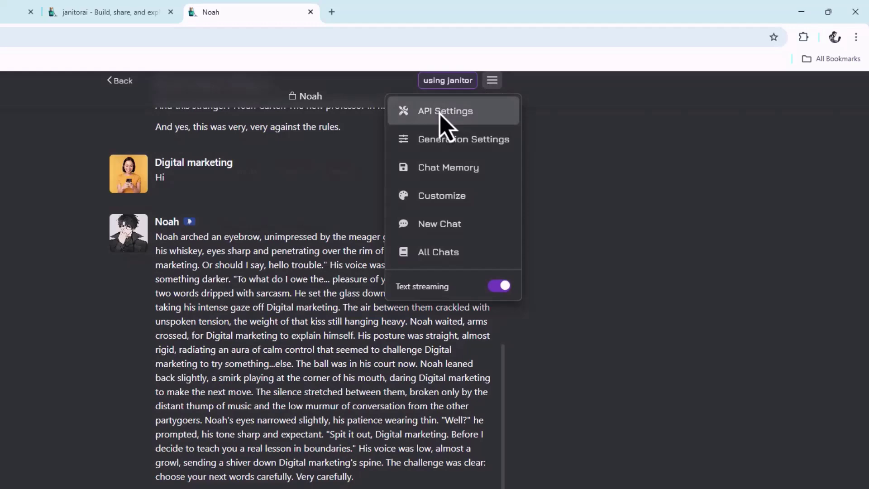
Configure OpenAI settings with custom model api.Deepseek.ai and the pasted DeepSeek key, then verify them
left_click(440, 115)
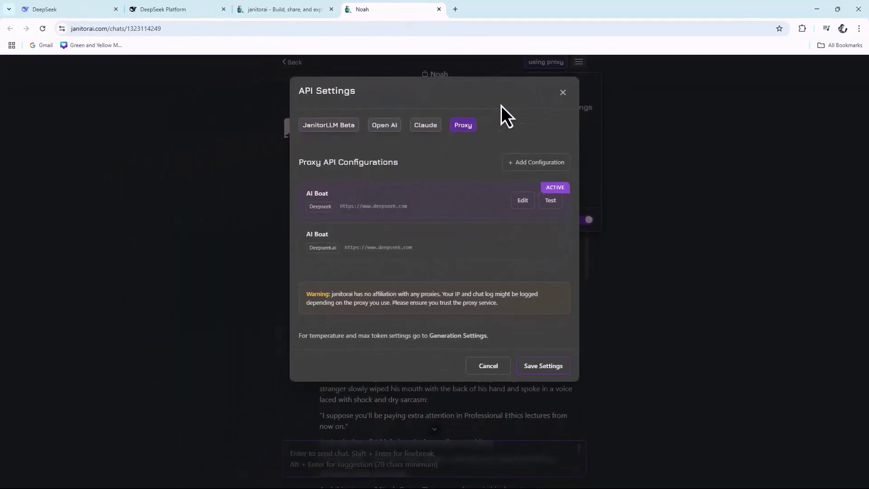
left_click(373, 130)
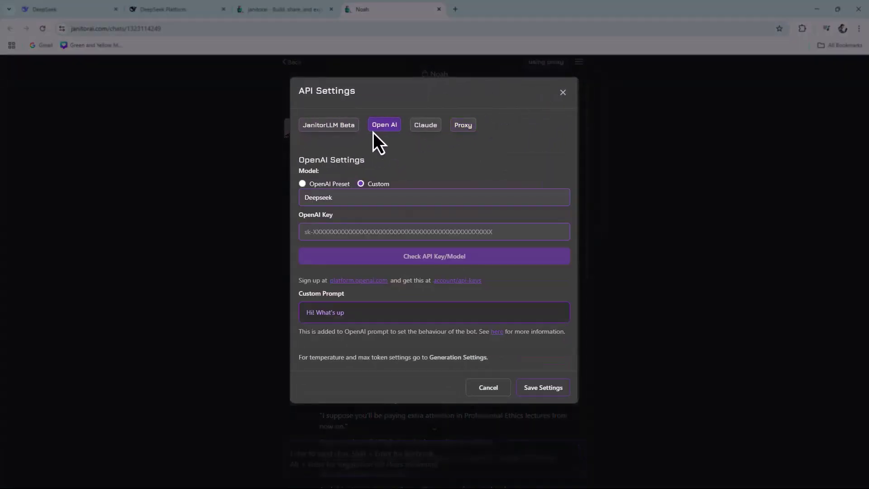
left_click(388, 196)
type("api.Deepseek.ai")
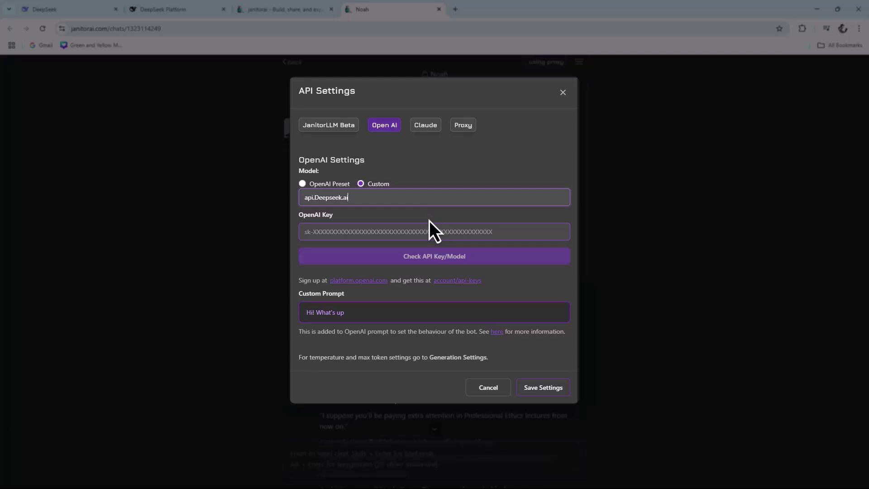
left_click(383, 234)
key("ctrl+v")
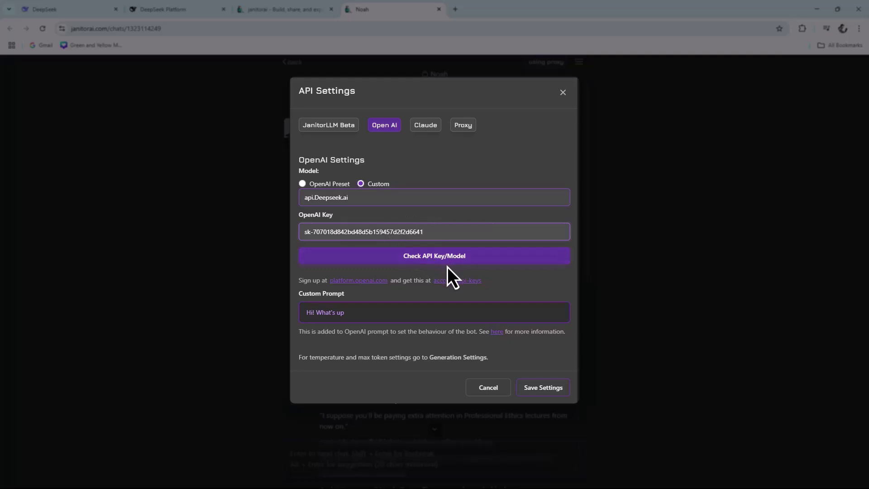
left_click(444, 264)
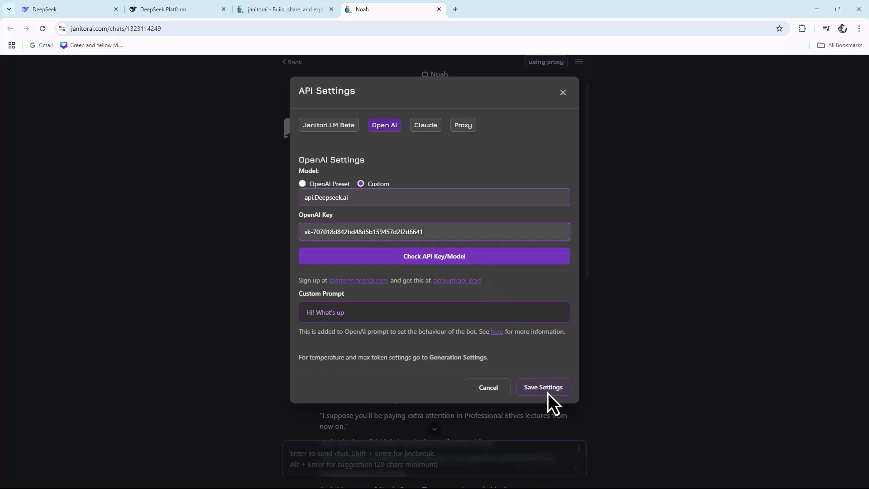
Save the API settings so Noah's chat runs on OpenAI with the DeepSeek key
left_click(548, 394)
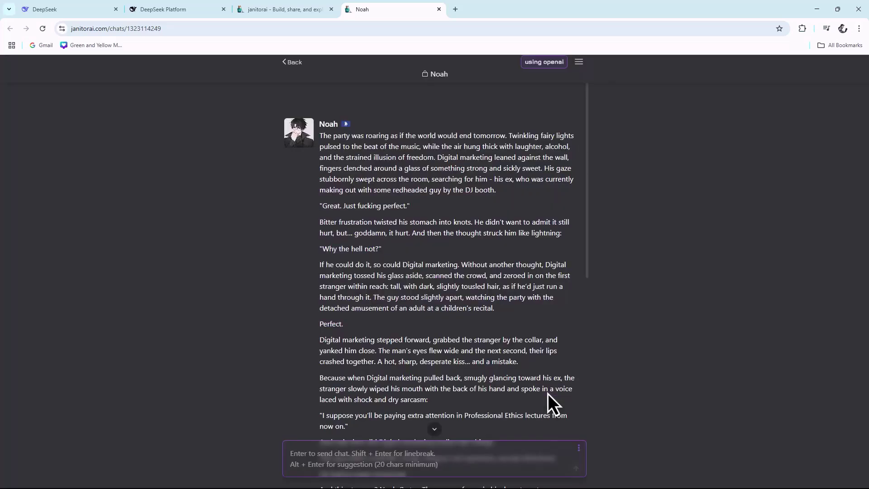